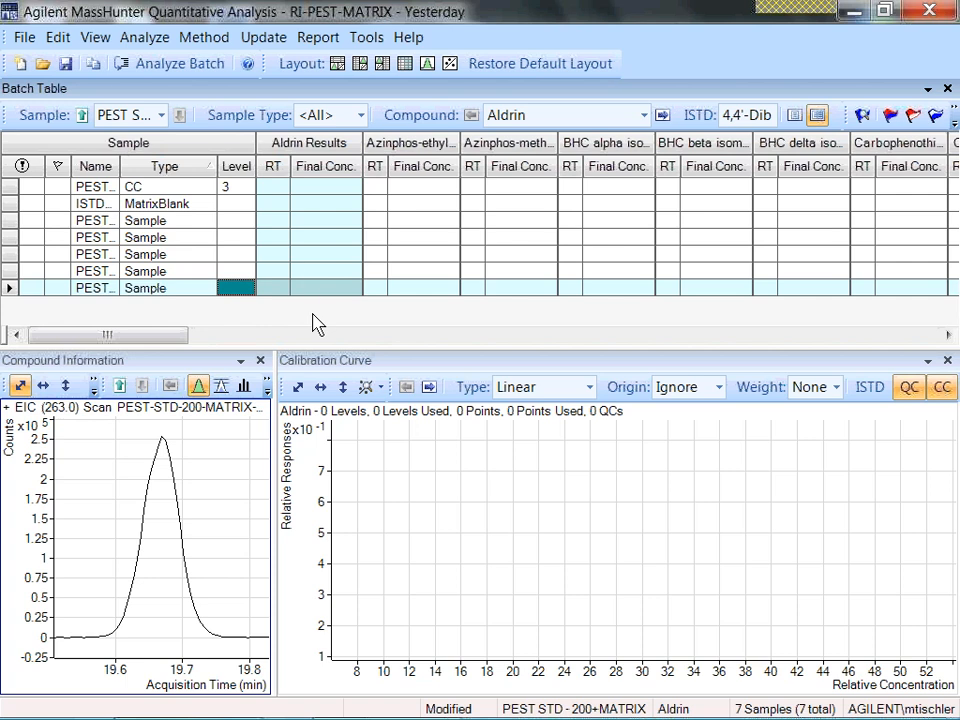
Open the method from the existing batch DEMO.batch.bin and apply it to the Yesterday batch.
click(194, 42)
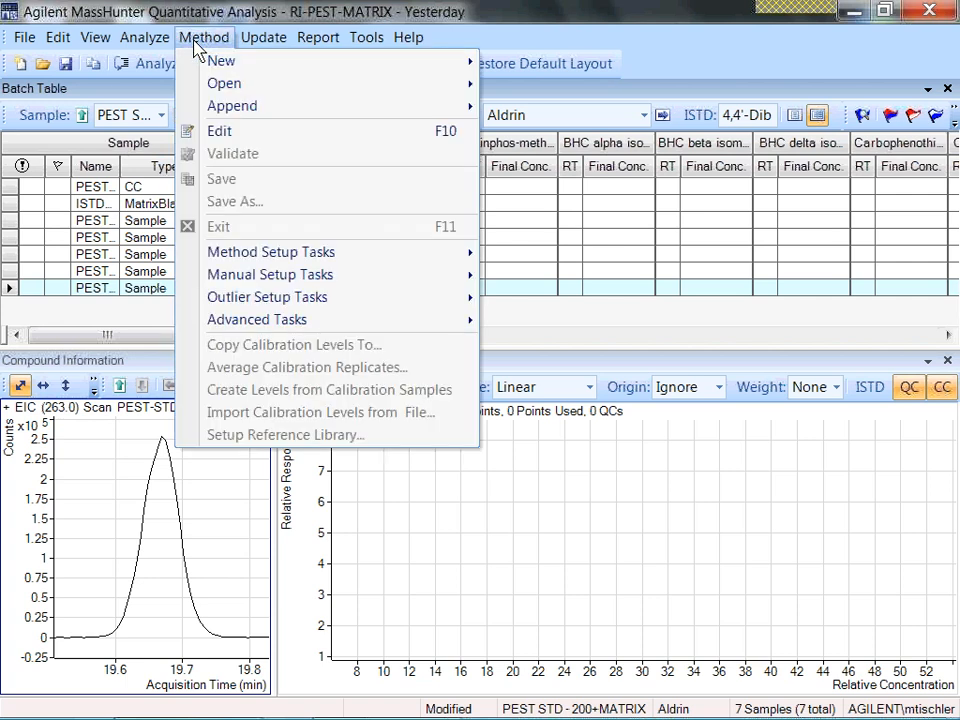
mouse_move(268, 90)
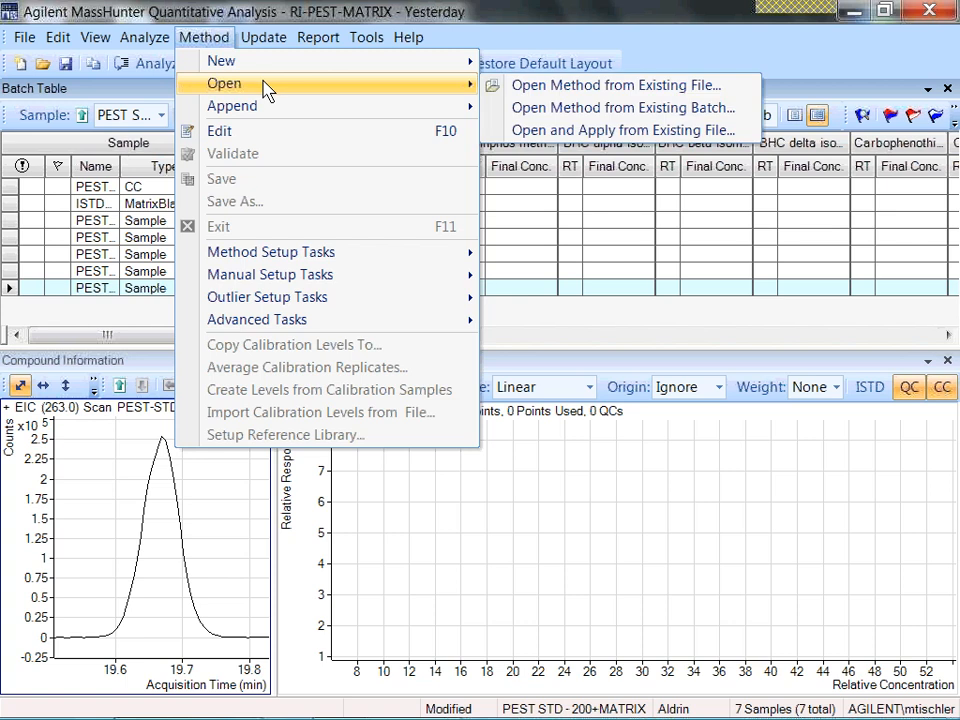
click(521, 110)
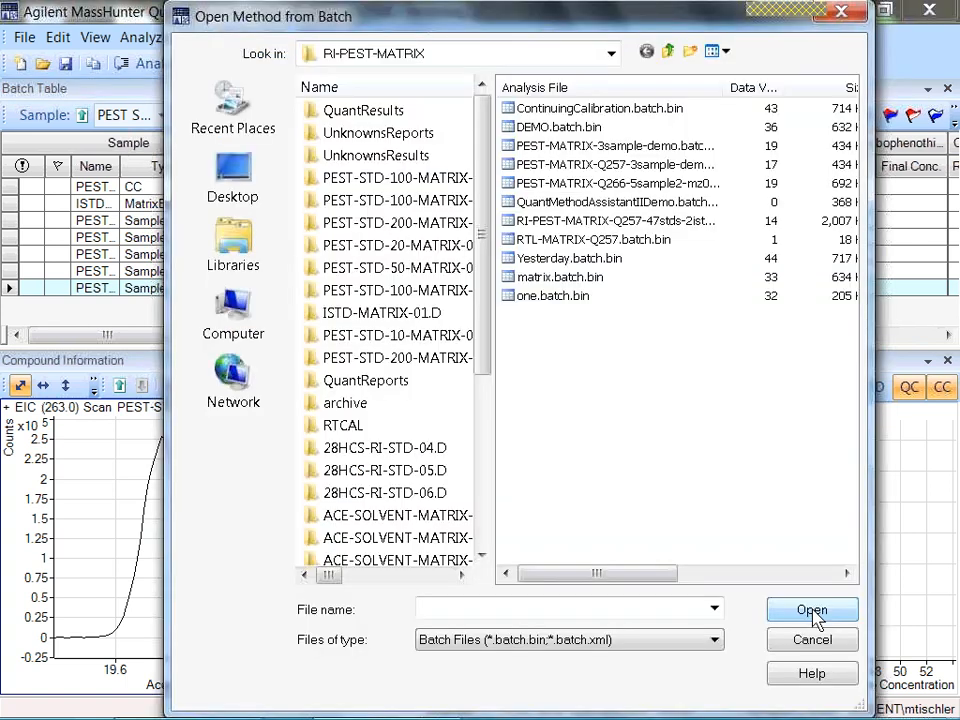
click(574, 295)
double_click(530, 127)
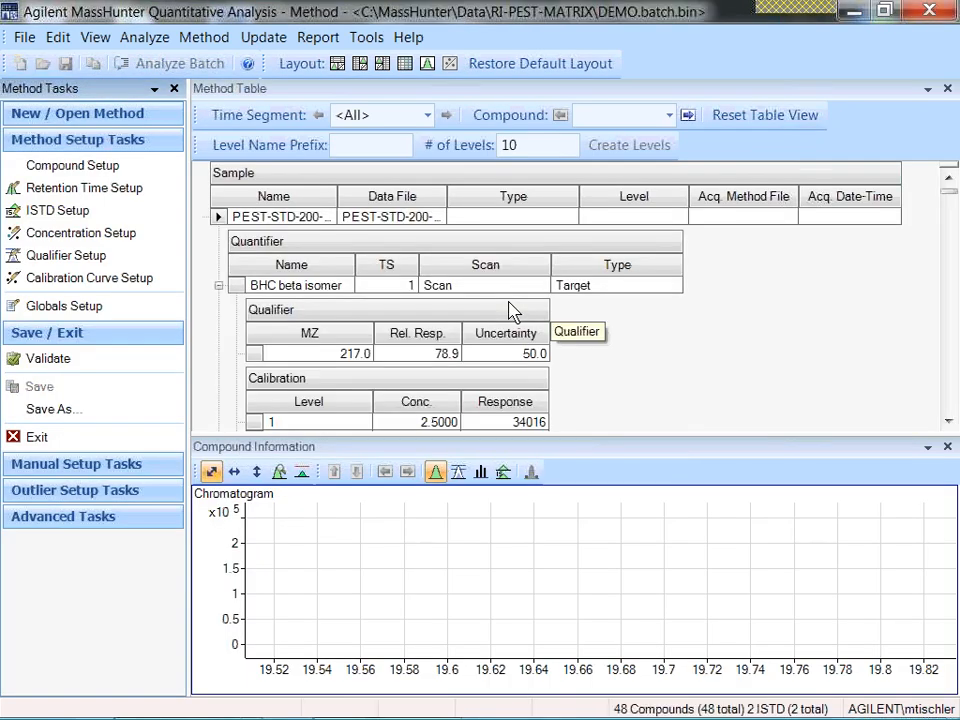
click(435, 452)
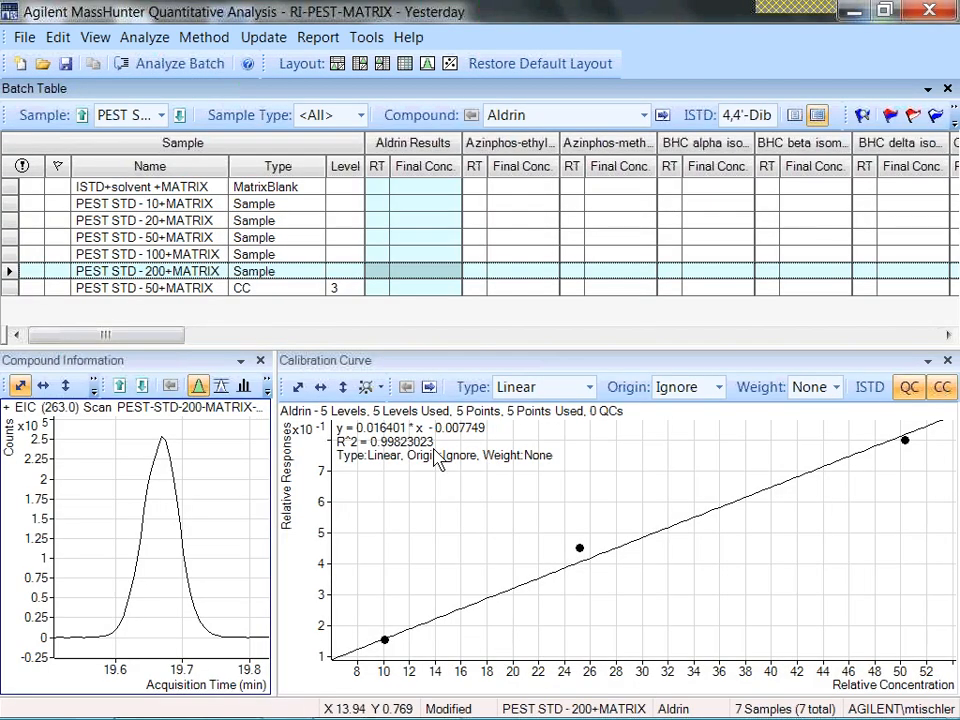
Analyze the Yesterday batch and sort the batch table by sample type.
click(146, 39)
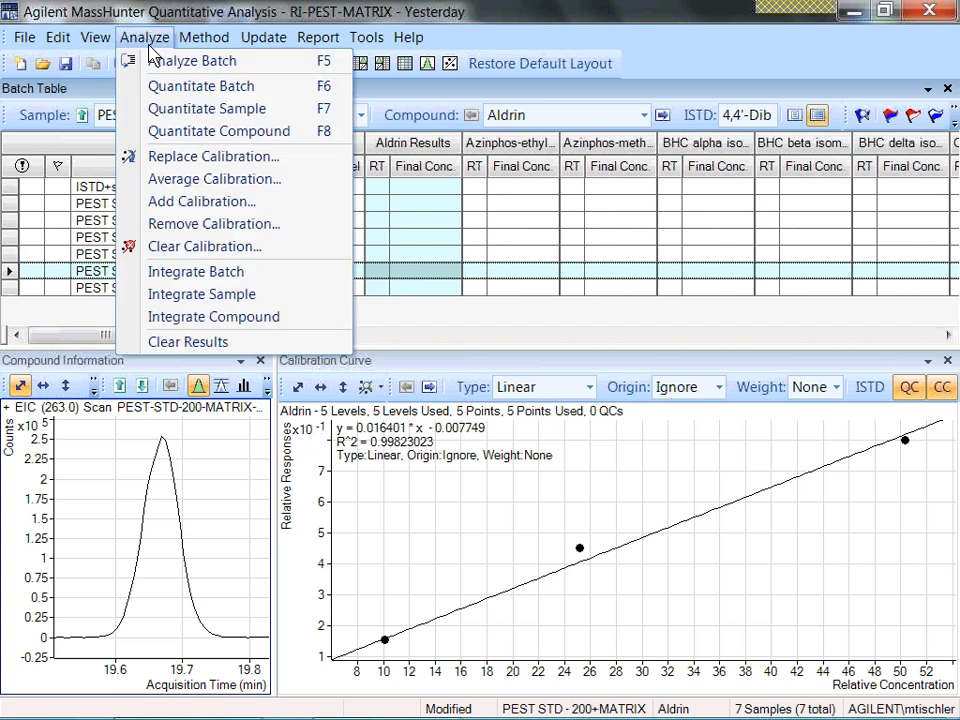
click(160, 62)
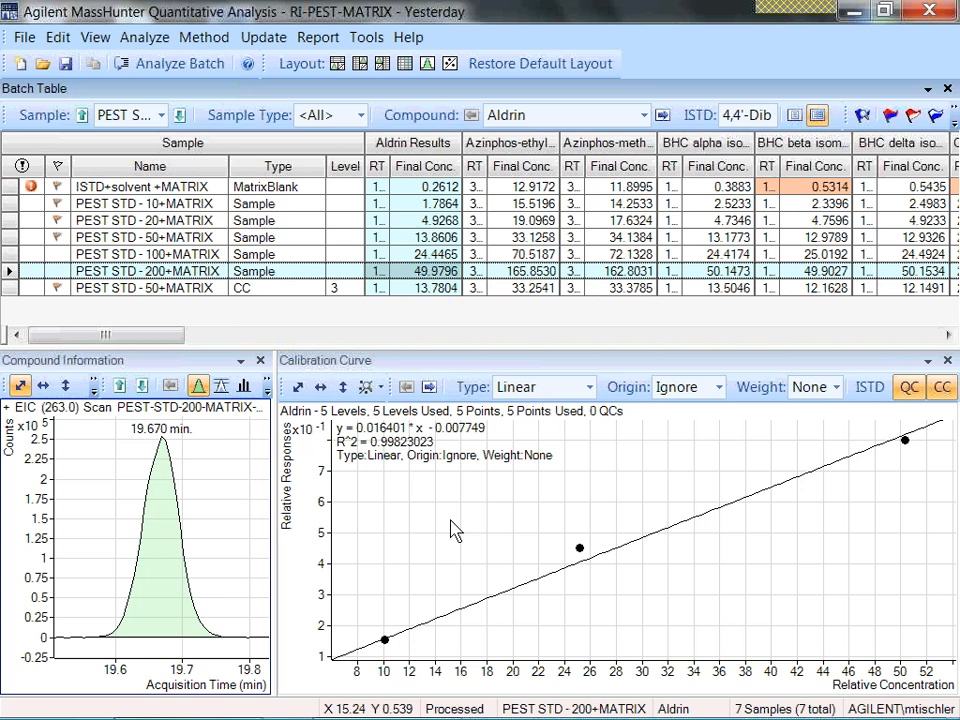
click(265, 170)
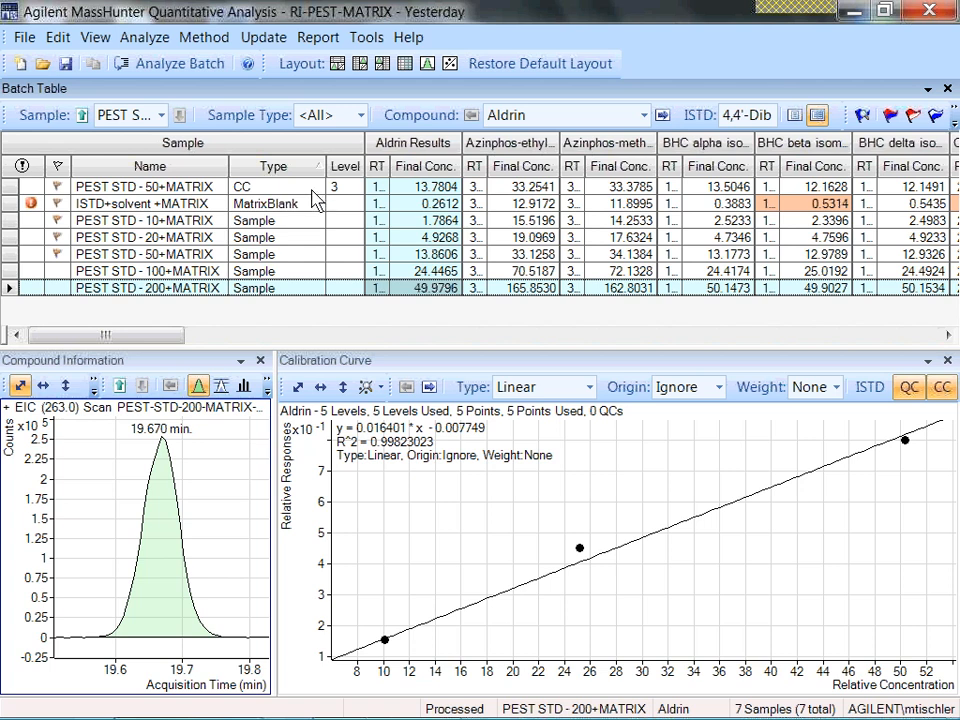
mouse_move(582, 556)
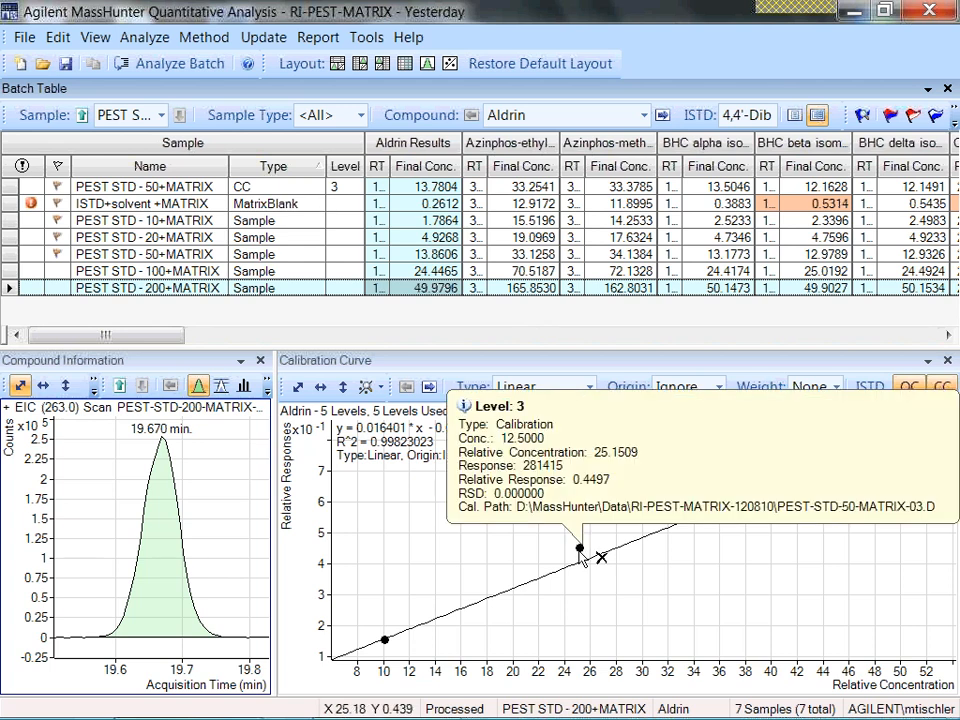
Start Add Calibration for the CC sample PEST STD - 50+MATRIX and fill an expected concentration of 12.5 down for all compounds.
click(169, 186)
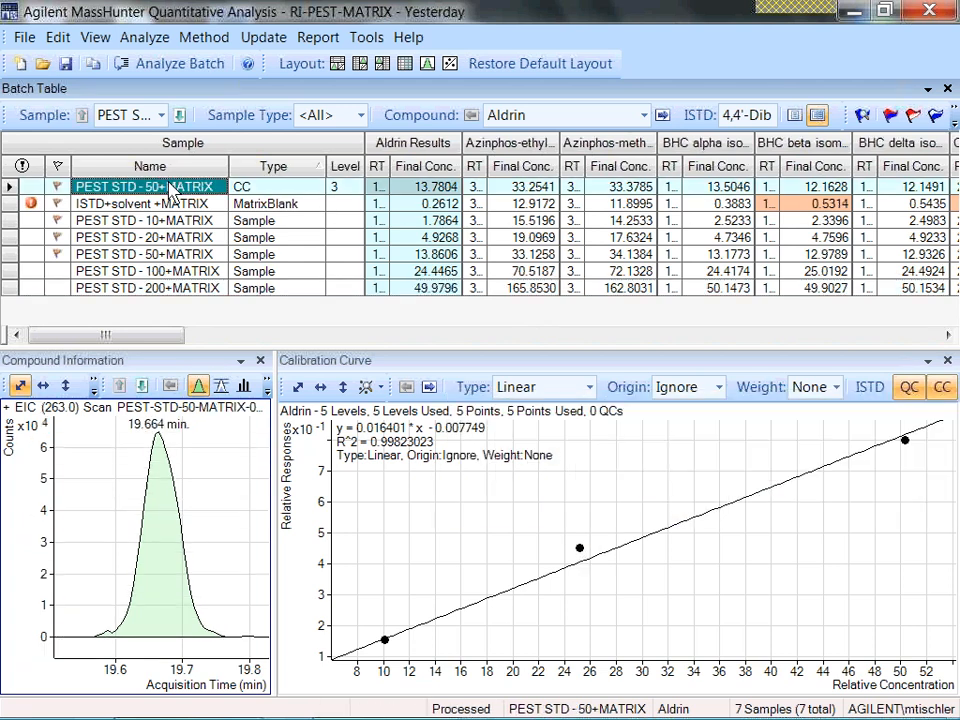
click(146, 38)
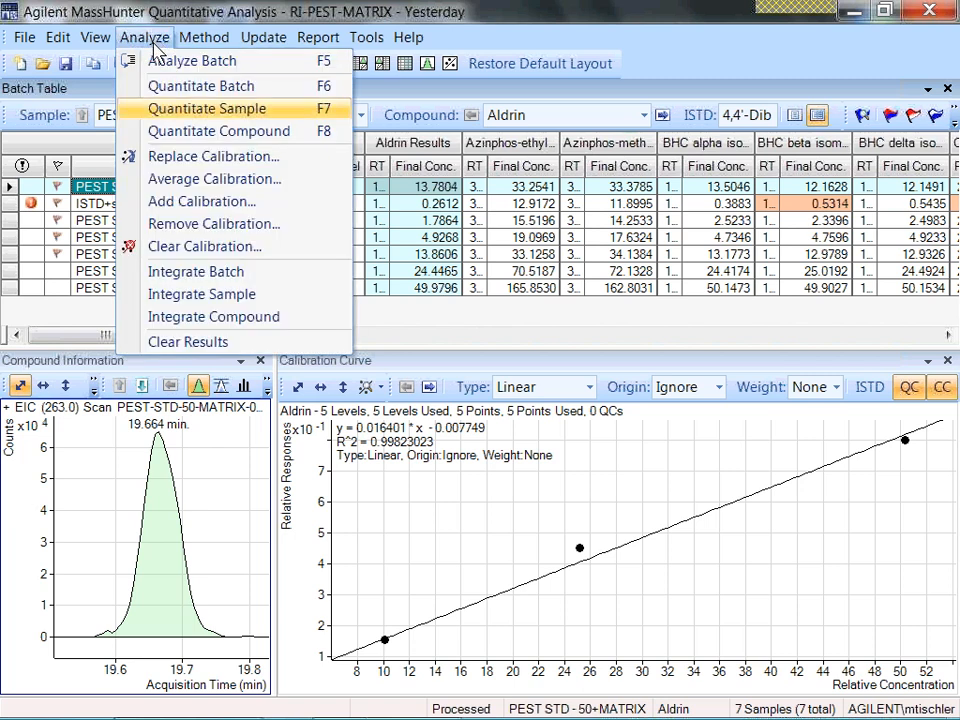
click(190, 212)
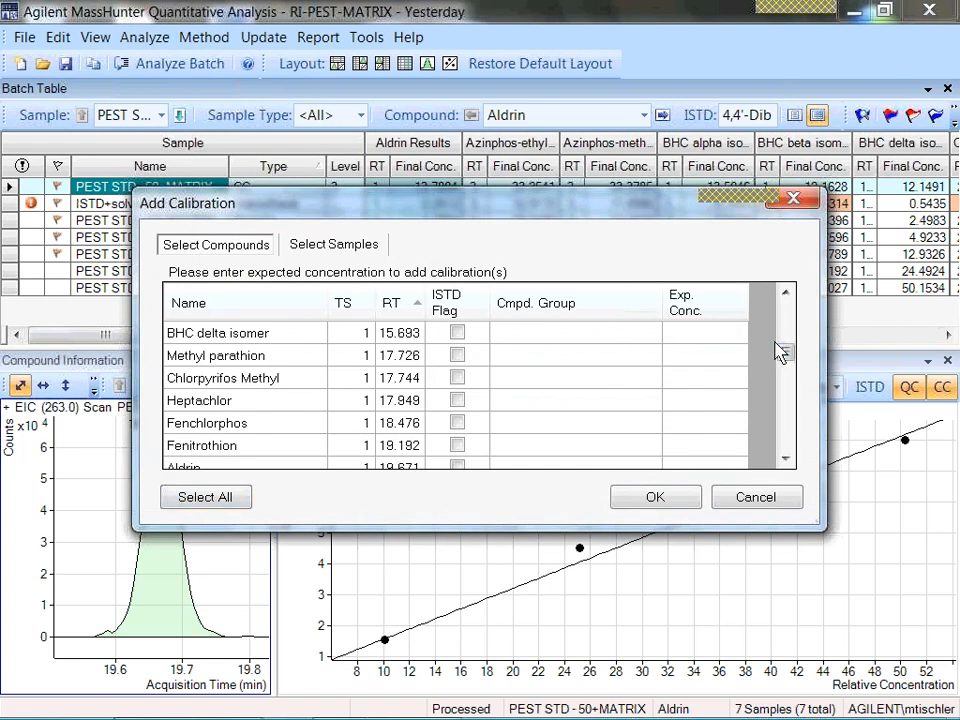
drag(784, 353, 786, 294)
click(686, 339)
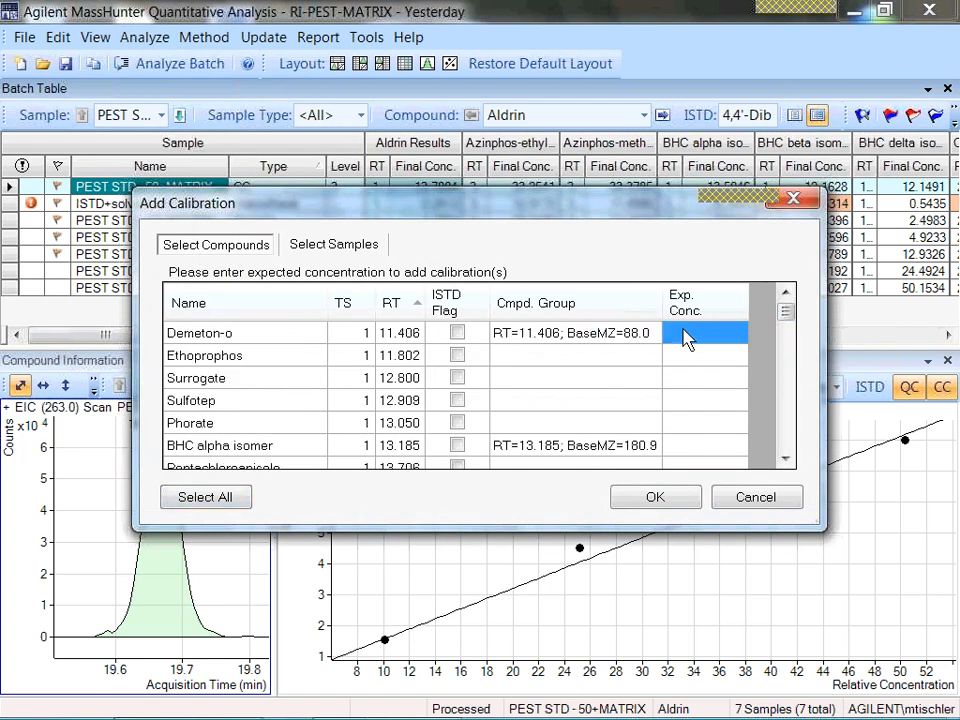
text(12.5)
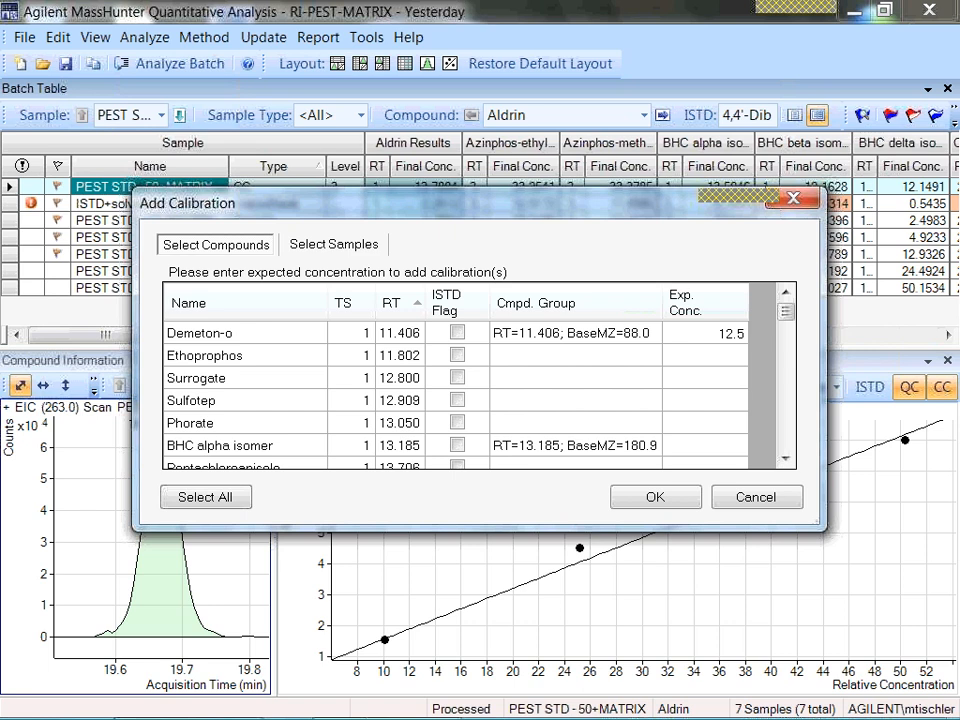
click(700, 362)
right_click(688, 341)
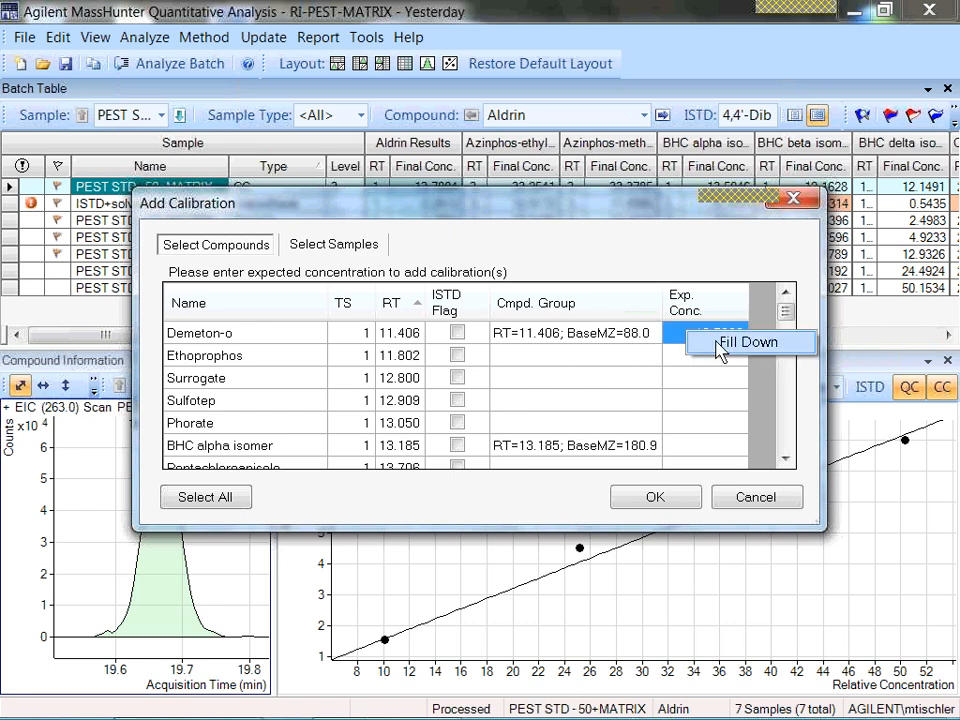
click(718, 345)
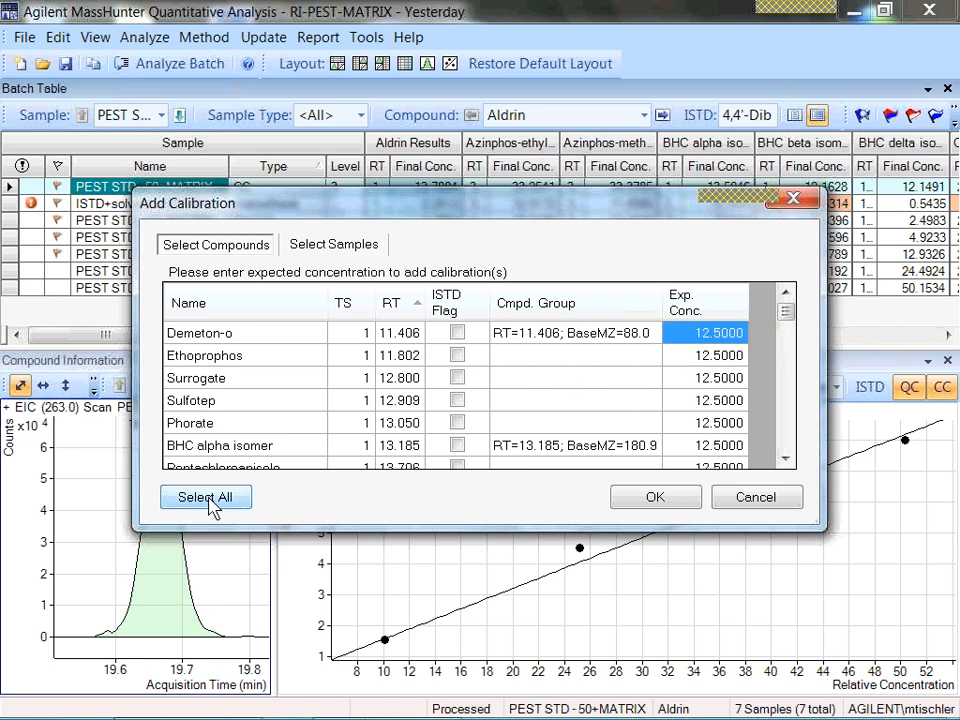
Choose the level 3 CC sample and add its calibration to the batch.
click(366, 250)
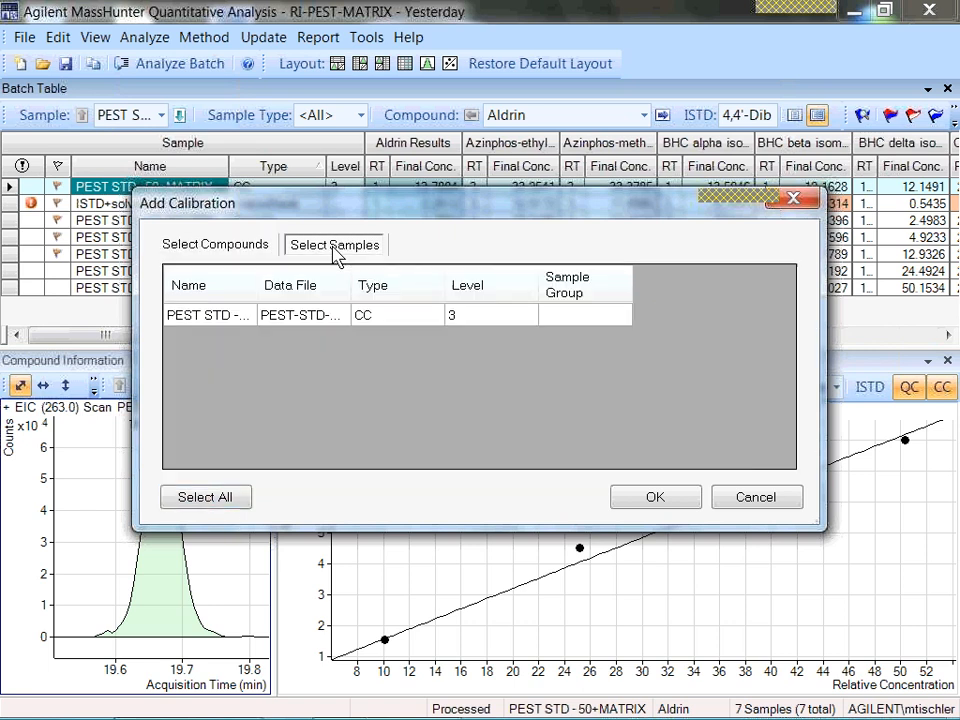
click(222, 322)
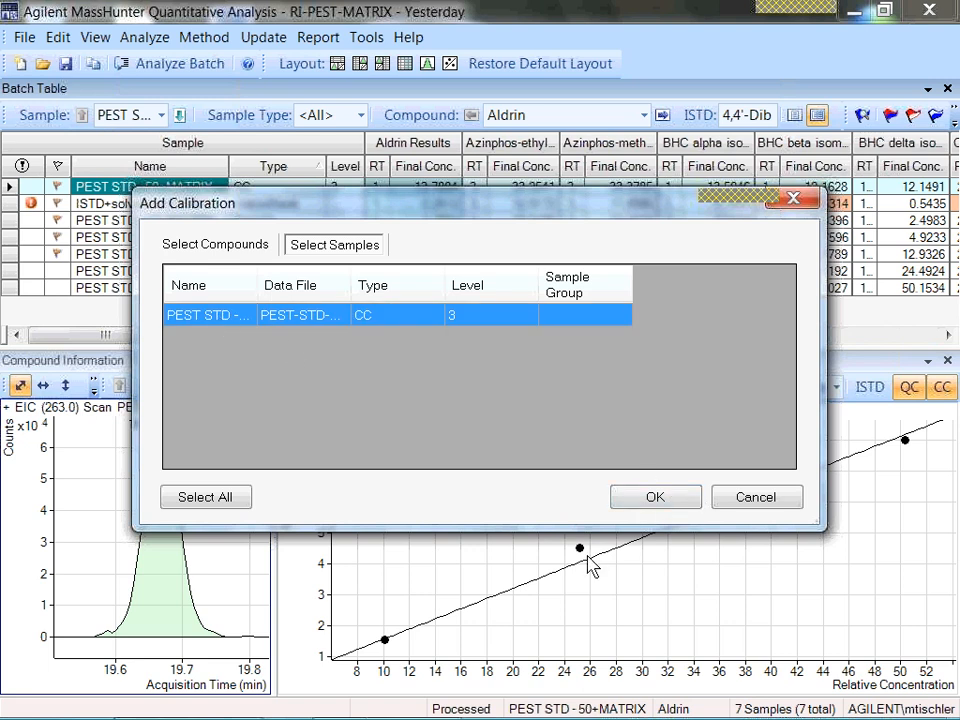
click(653, 498)
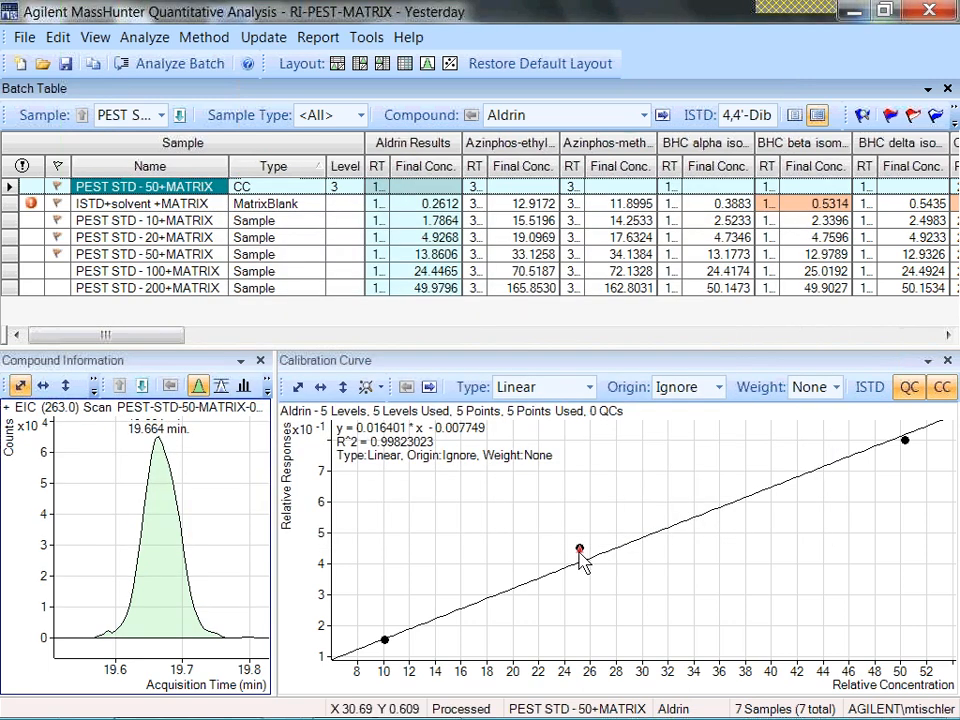
mouse_move(582, 560)
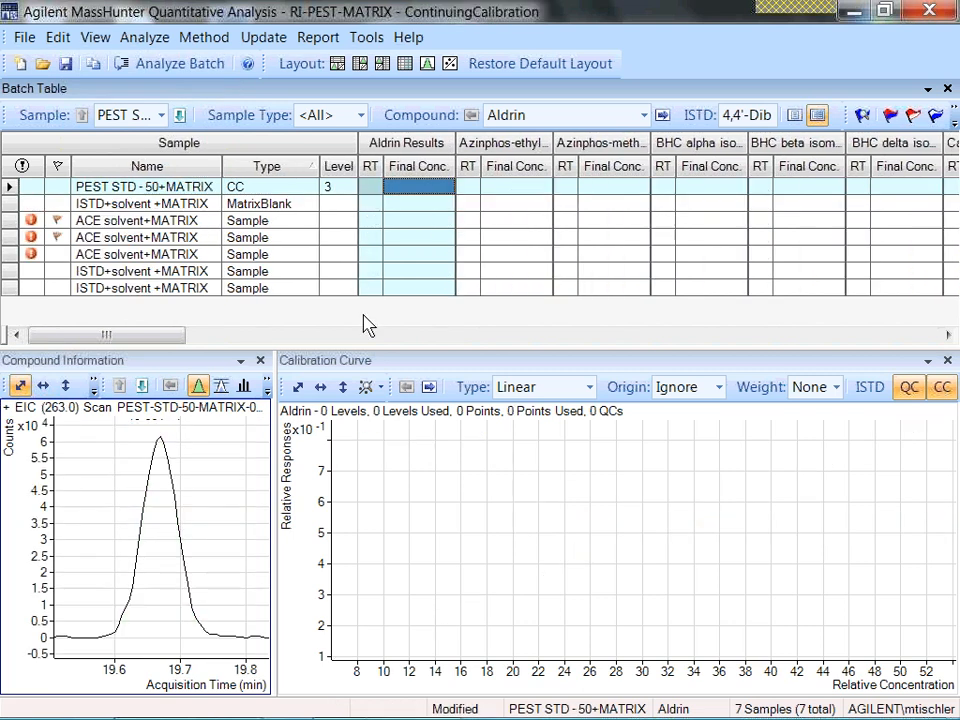
Open the method from the existing batch Yesterday.batch.bin and apply it to the ContinuingCalibration batch.
click(236, 188)
click(218, 45)
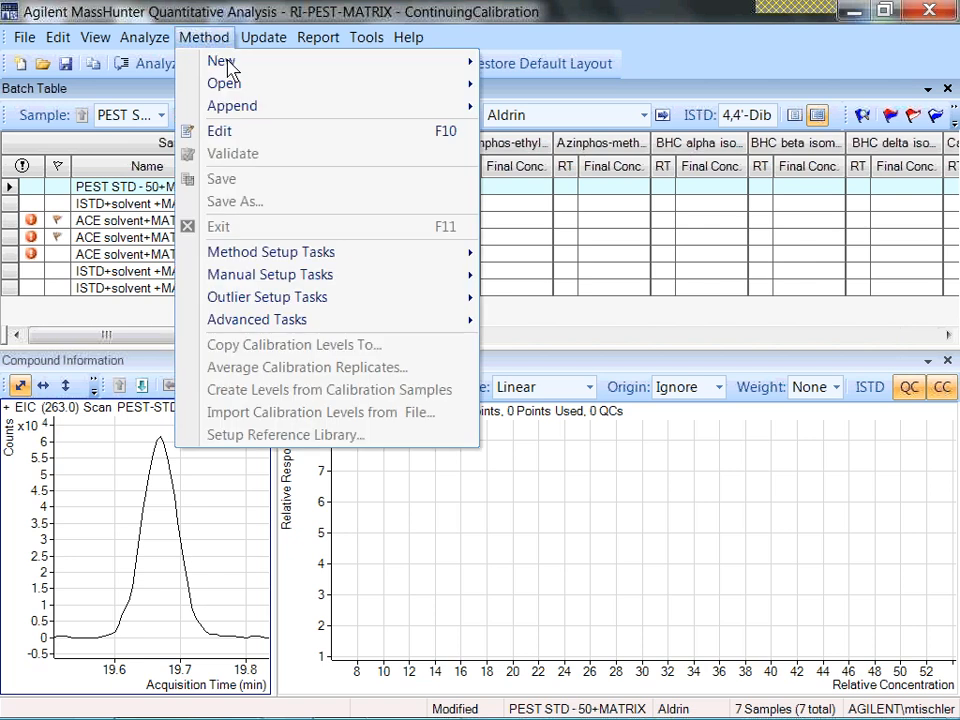
mouse_move(245, 80)
click(551, 110)
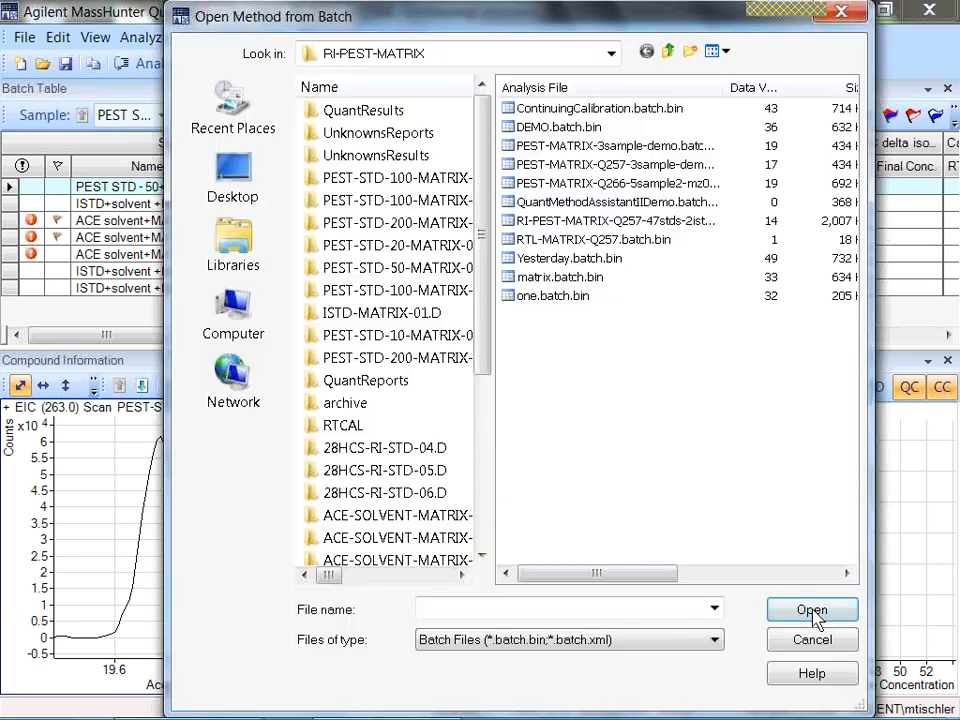
double_click(561, 262)
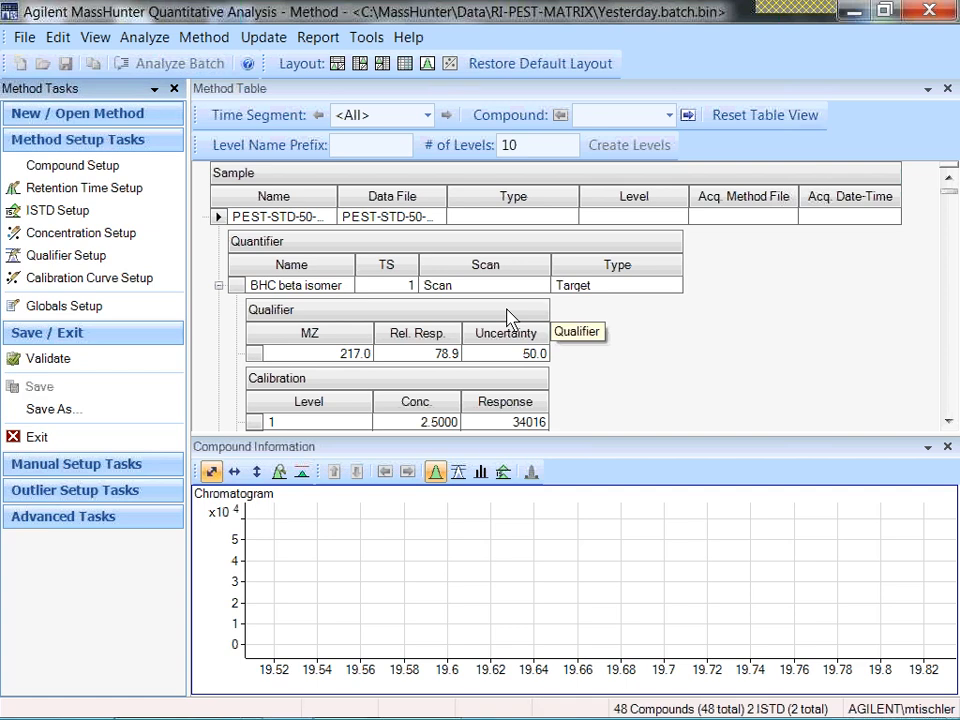
click(435, 455)
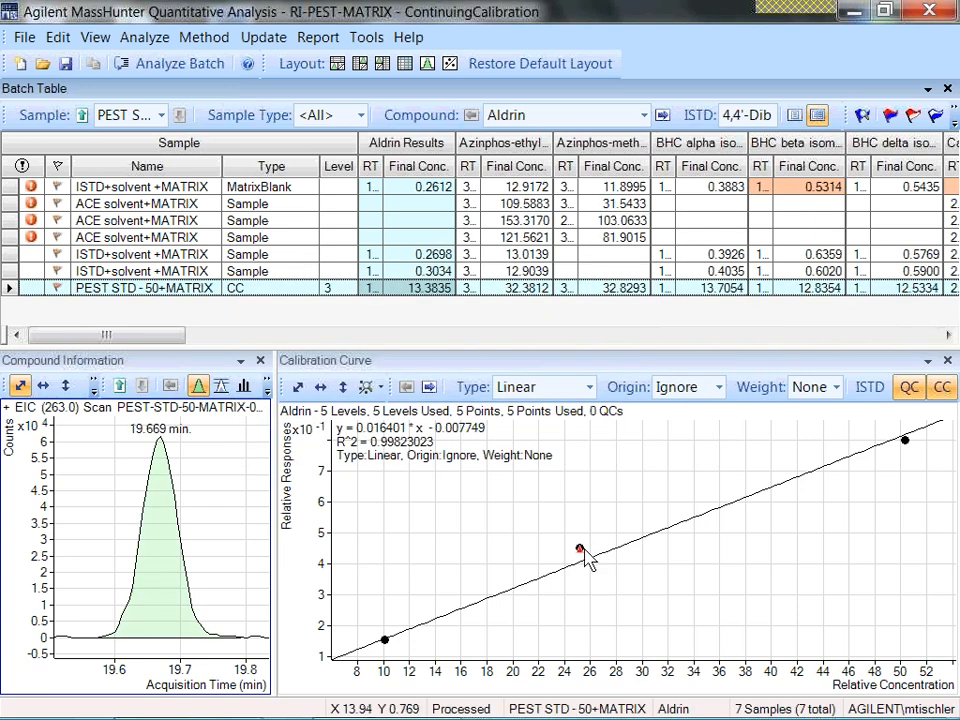
Replace the calibration of all compounds using the level 3 CC sample PEST STD - 50+MATRIX, and inspect its point on the Aldrin curve.
mouse_move(582, 559)
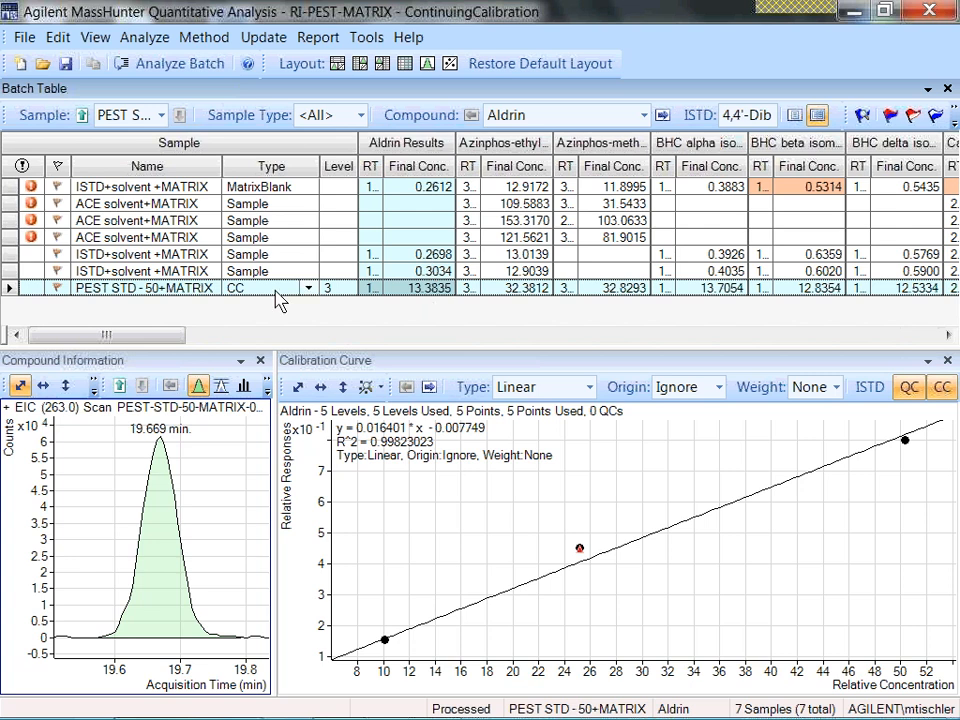
click(240, 291)
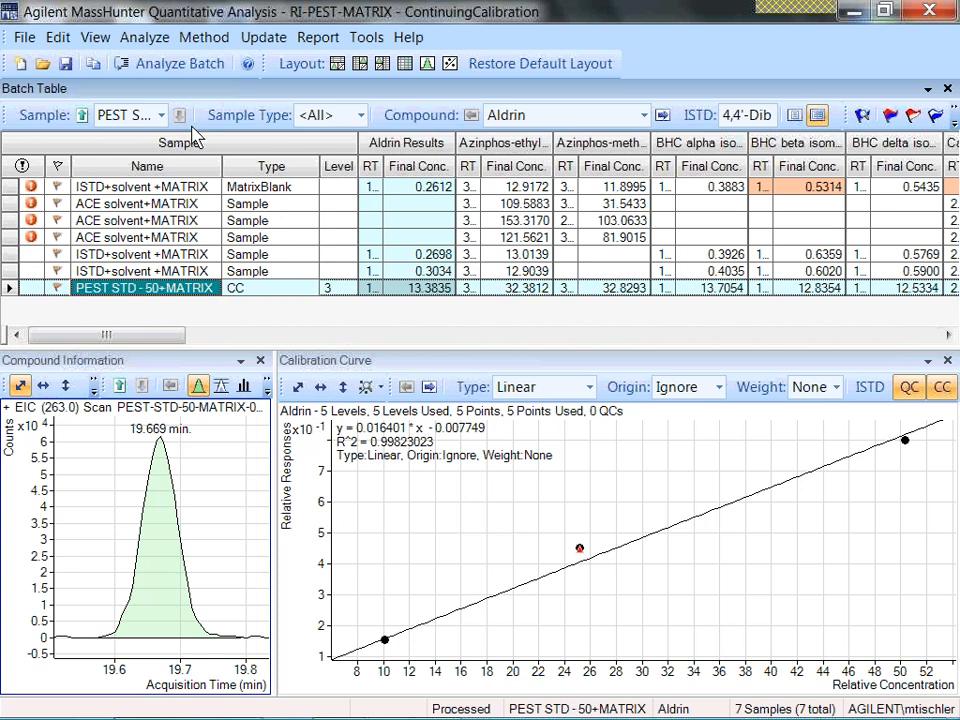
click(128, 37)
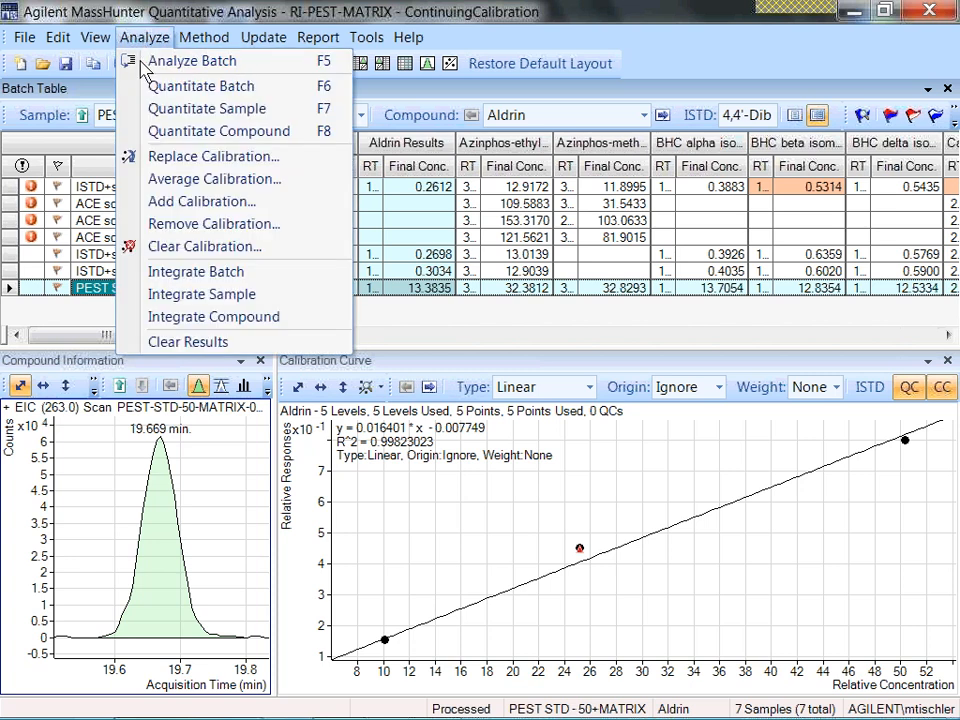
click(168, 158)
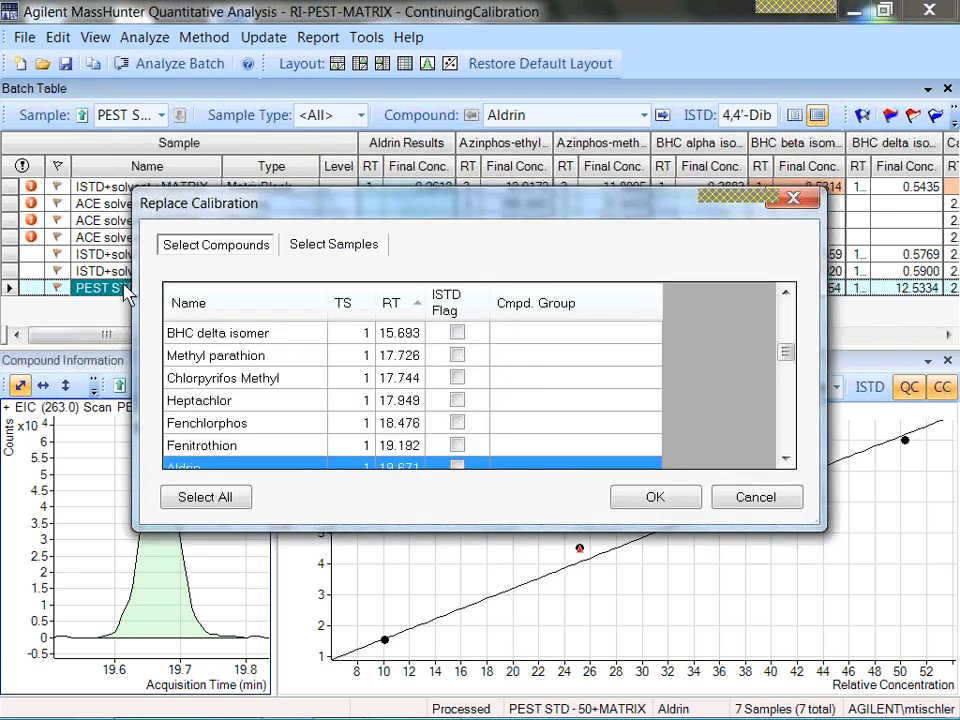
click(228, 497)
click(334, 244)
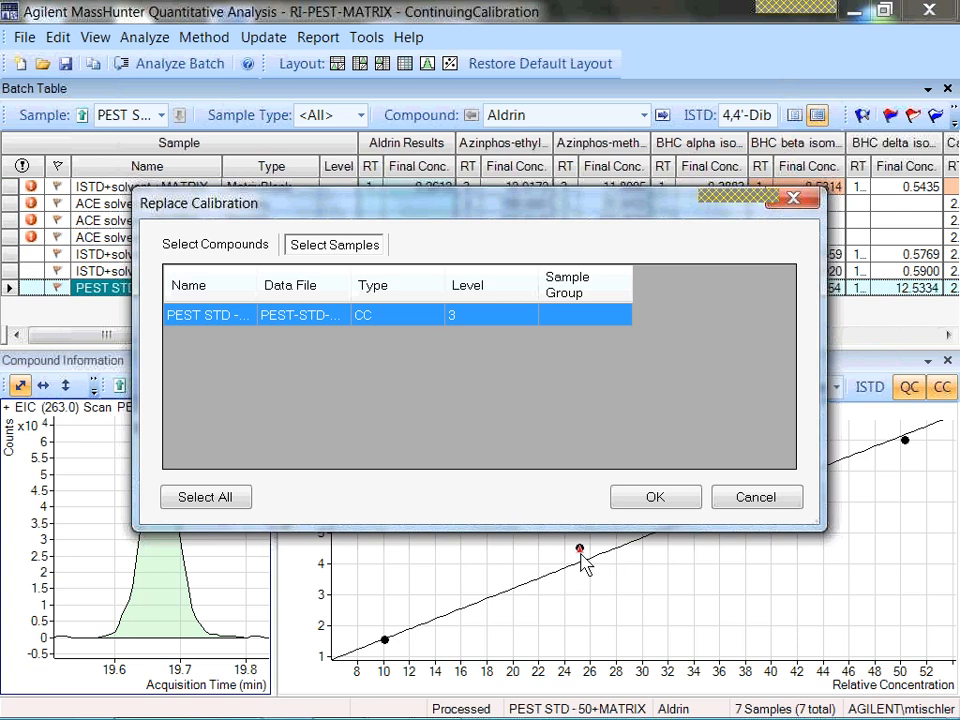
click(652, 500)
mouse_move(600, 563)
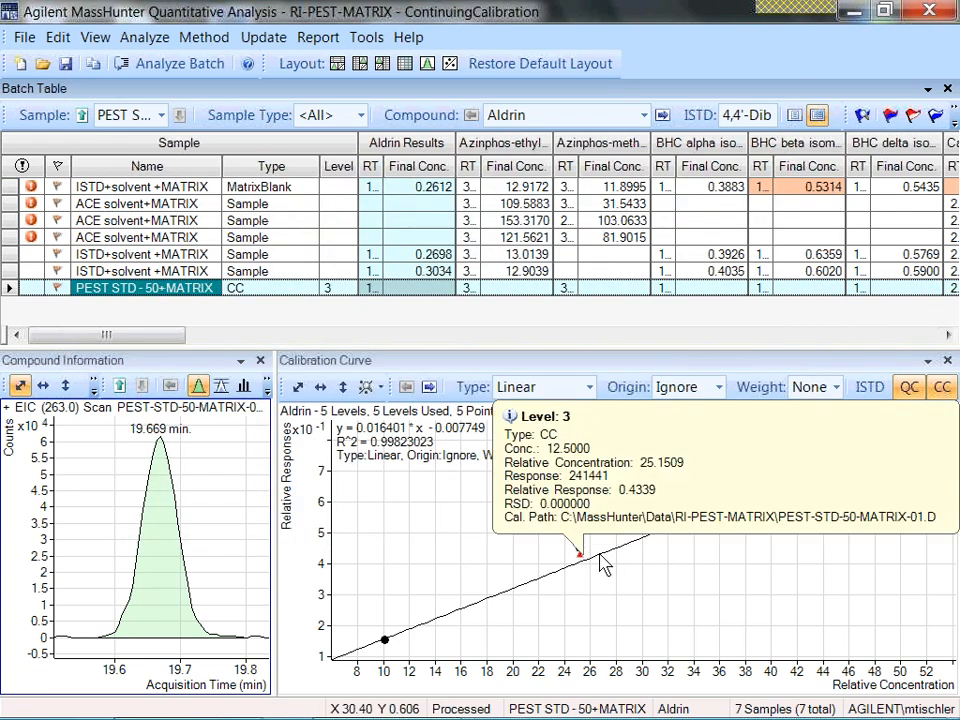